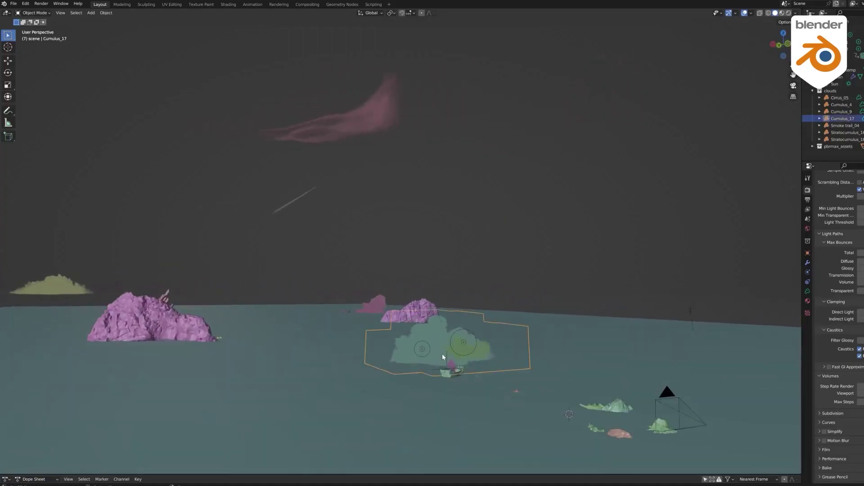
Zoom and orbit toward the Cumulus_17 cloud over the sailing boat, then switch to Rendered shading
scroll(442, 354, "up", 5)
mouse_move(453, 341)
middle_mouse_down()
mouse_move(408, 266)
mouse_move(300, 201)
middle_mouse_up()
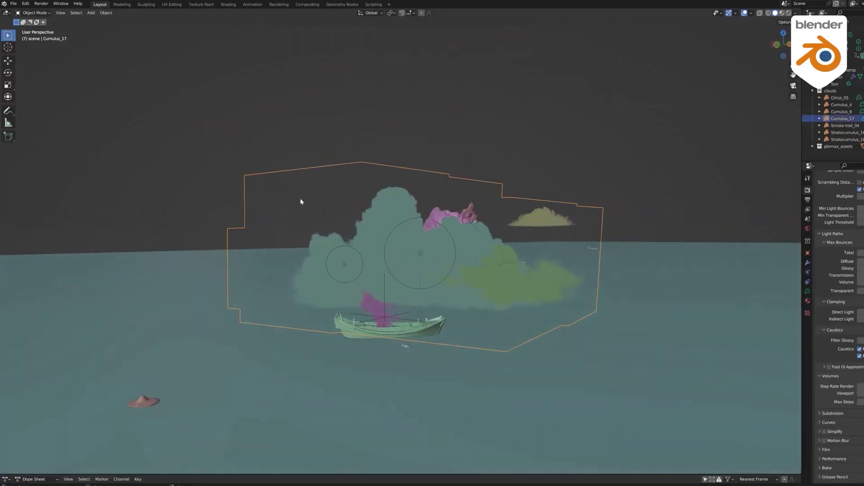
middle_click_drag(453, 351, 509, 347)
key("z")
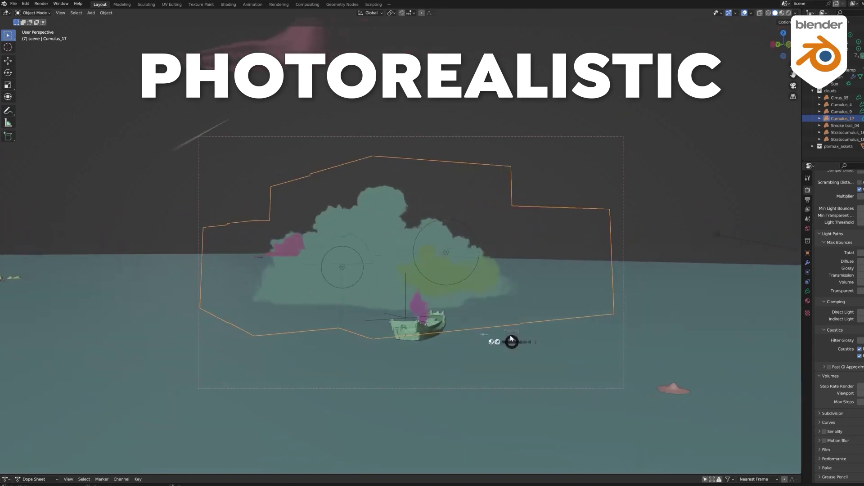
left_click(679, 203)
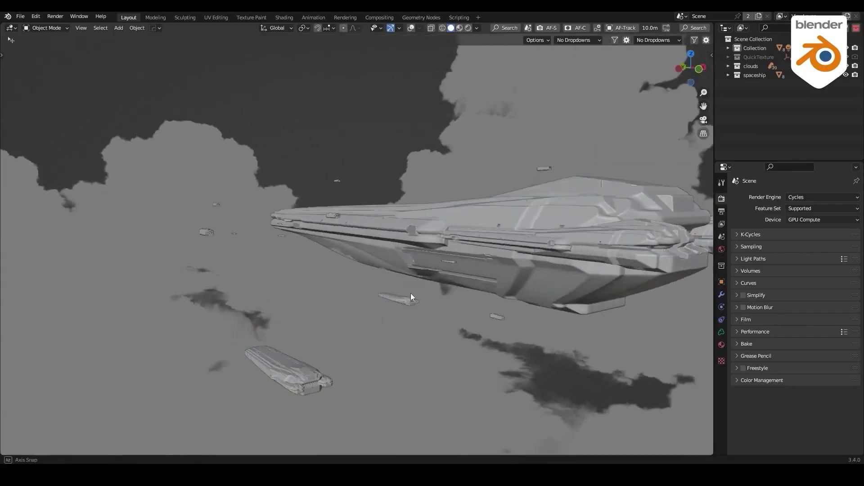
View the spaceship through the scene camera (Numpad 0) in Rendered shading, then scroll down
middle_click_drag(411, 293, 427, 290)
key("KP_0")
key("z")
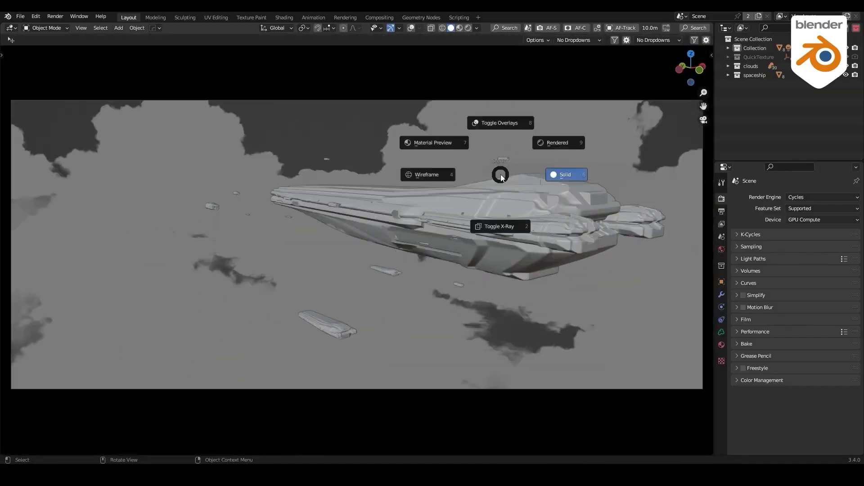
left_click(558, 143)
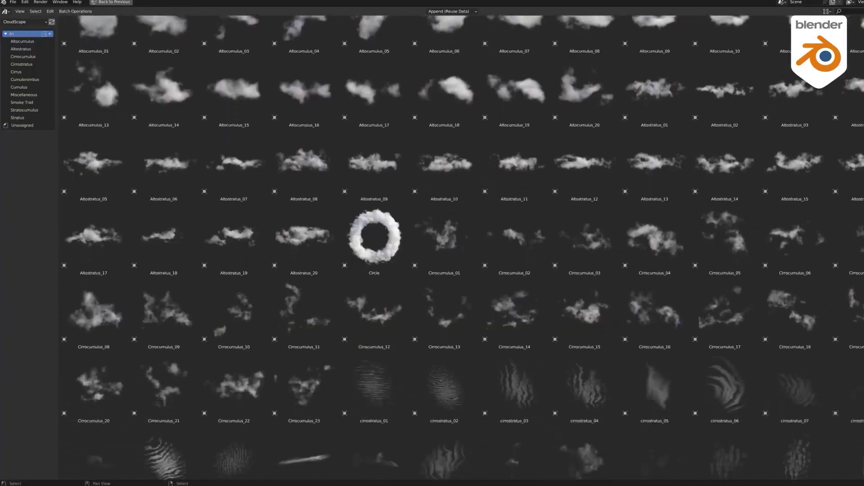
scroll(463, 248, "down", 3)
scroll(463, 248, "down", 3)
scroll(462, 247, "down", 3)
scroll(462, 248, "down", 3)
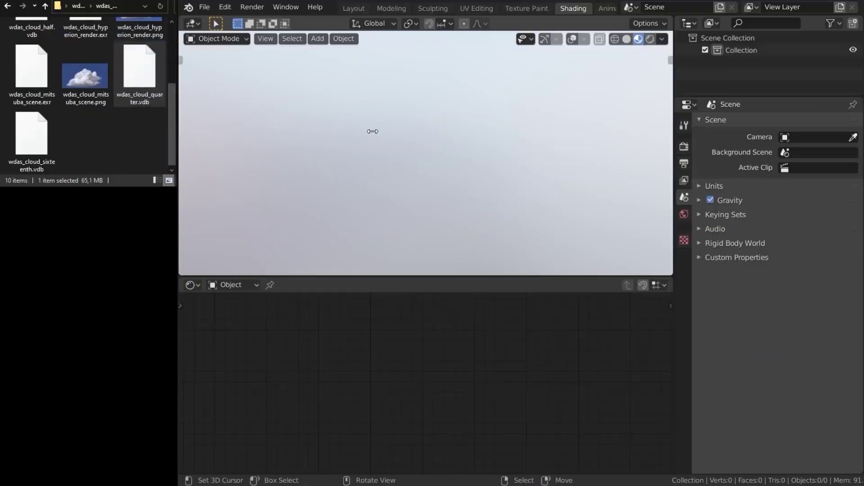
Import the wdas_cloud_quarter VDB file and assign it the existing Material
left_click_drag(373, 131, 374, 133)
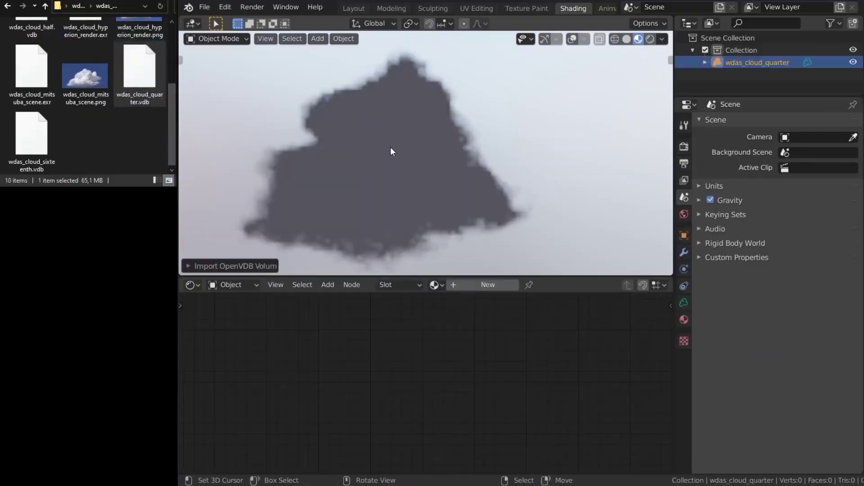
left_click(435, 285)
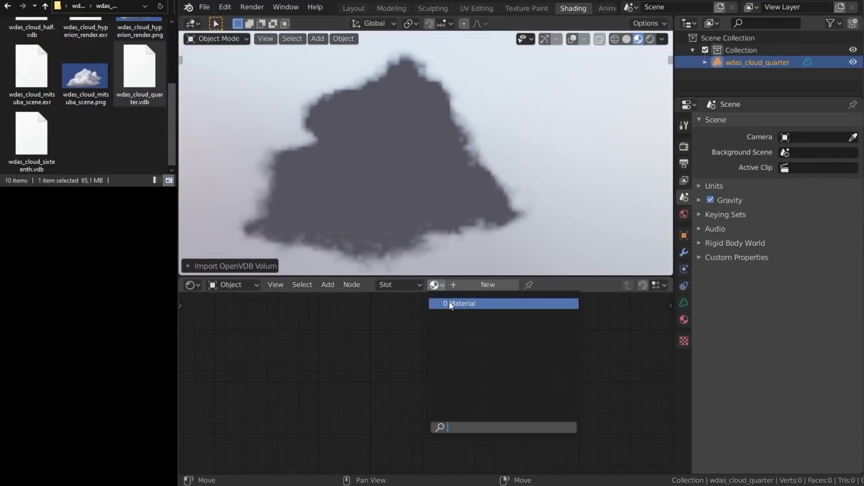
left_click(450, 303)
mouse_move(410, 151)
middle_mouse_down()
mouse_move(383, 158)
mouse_move(502, 150)
middle_mouse_up()
scroll(465, 153, "up", 2)
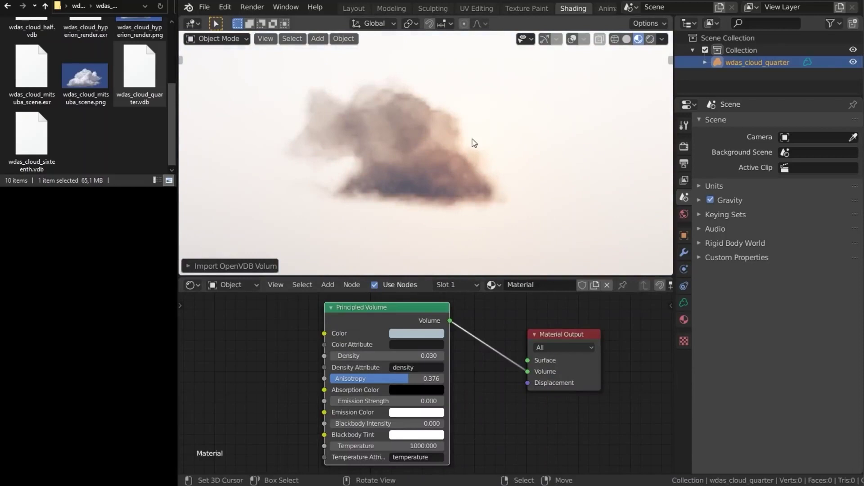
Show the cloud in Wireframe with volume detail Fine and wireframe drawn as Points
left_click(611, 37)
middle_click_drag(615, 178, 388, 173)
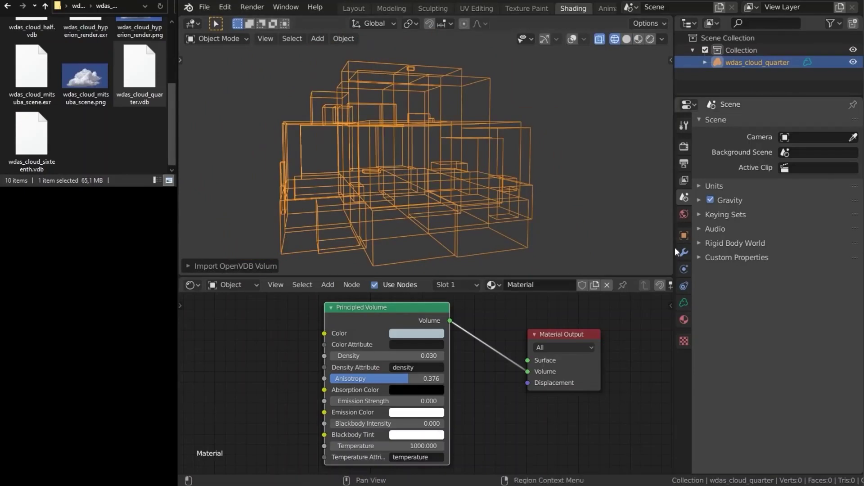
left_click(683, 302)
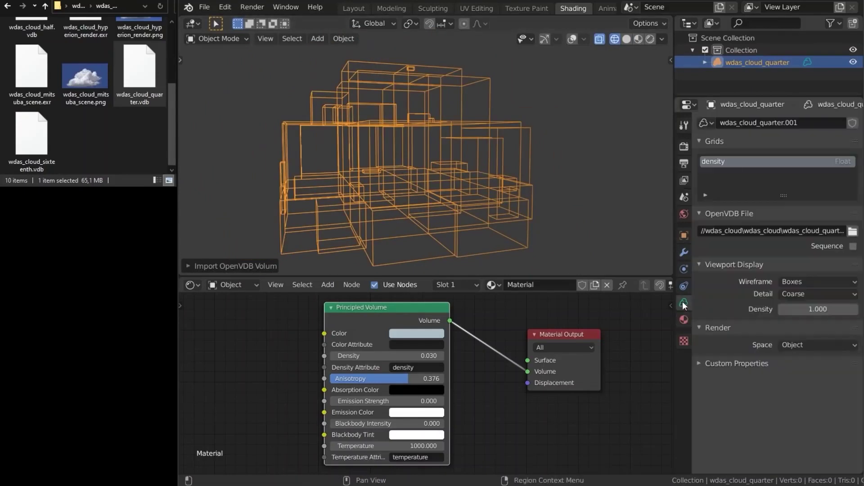
left_click(797, 289)
left_click(785, 320)
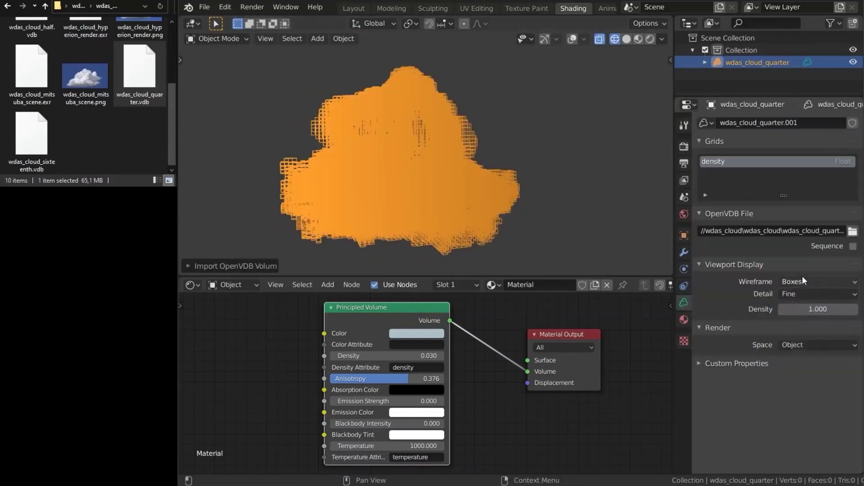
left_click(802, 281)
left_click(798, 332)
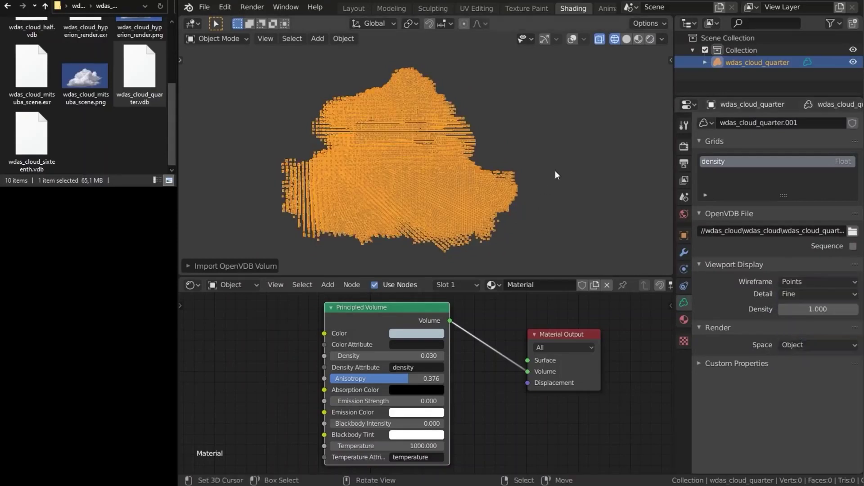
mouse_move(555, 170)
middle_mouse_down()
mouse_move(440, 172)
mouse_move(681, 44)
middle_mouse_up()
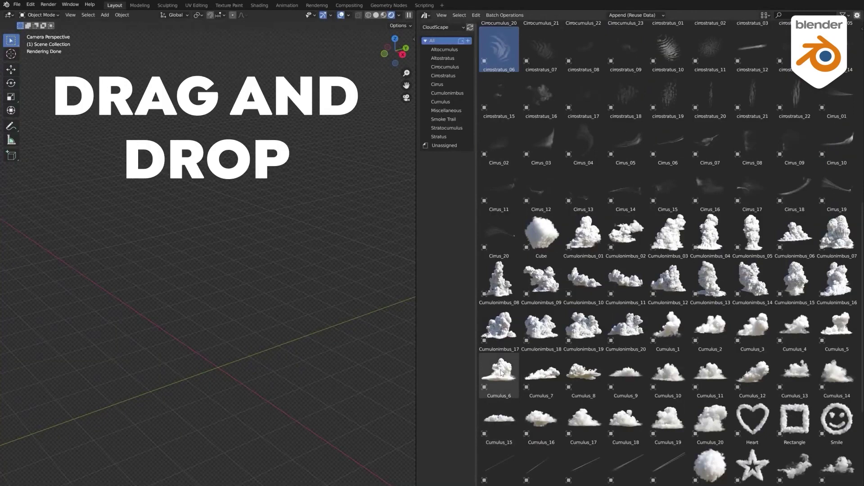
Drop the Cumulus_6 asset into the viewport and preview it in Rendered shading
left_click_drag(501, 372, 368, 368)
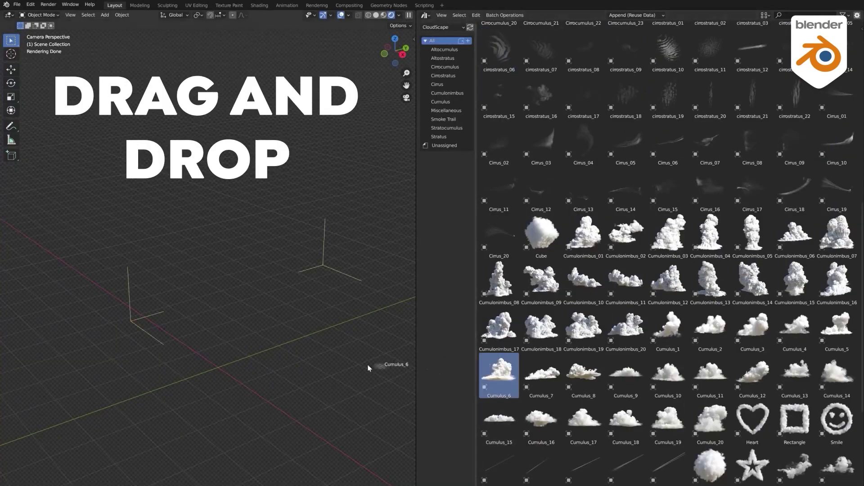
left_click_drag(219, 364, 219, 364)
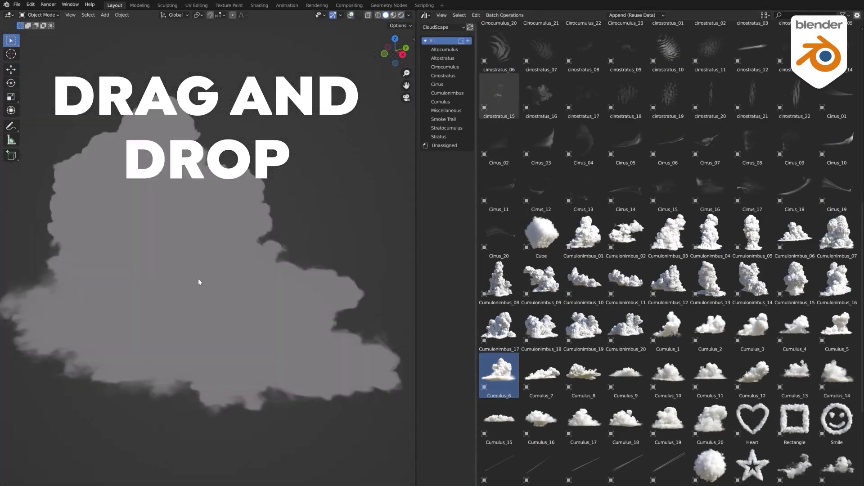
key("z")
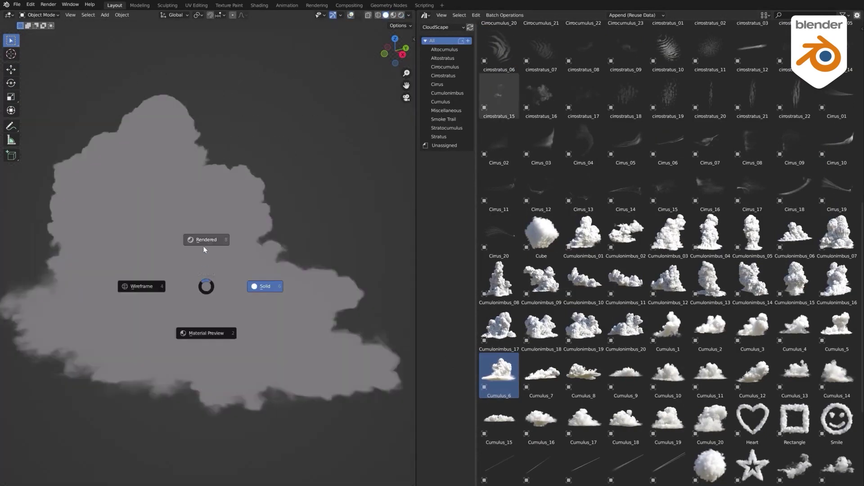
left_click(204, 240)
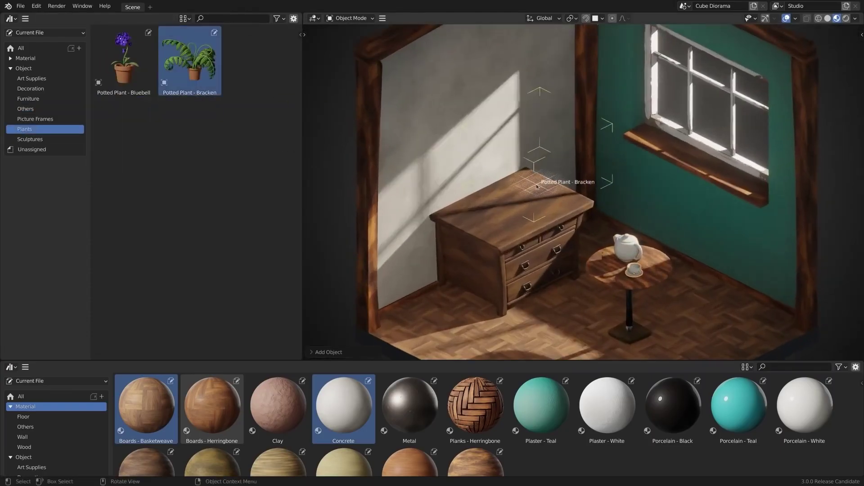
Drop the Bluebell and Bracken plants onto the dresser and apply the 'face awkward' pose
left_click_drag(536, 186, 537, 185)
left_click_drag(124, 59, 474, 203)
scroll(315, 423, "down", 2)
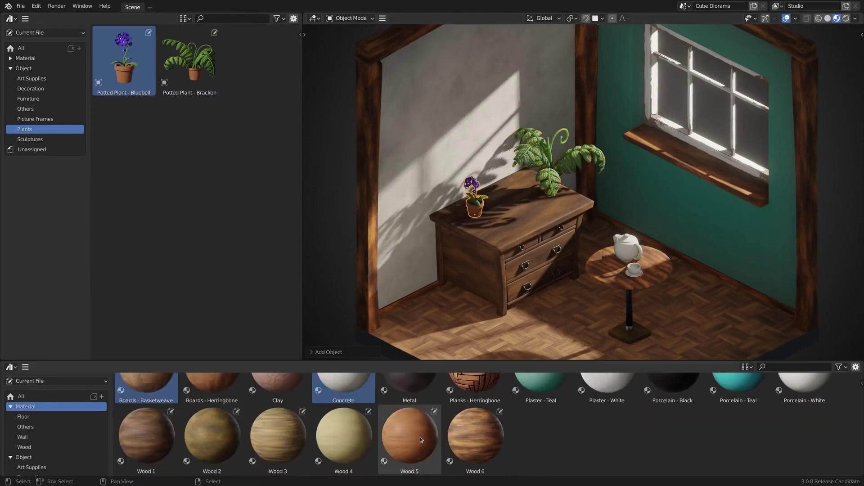
left_click_drag(343, 434, 496, 266)
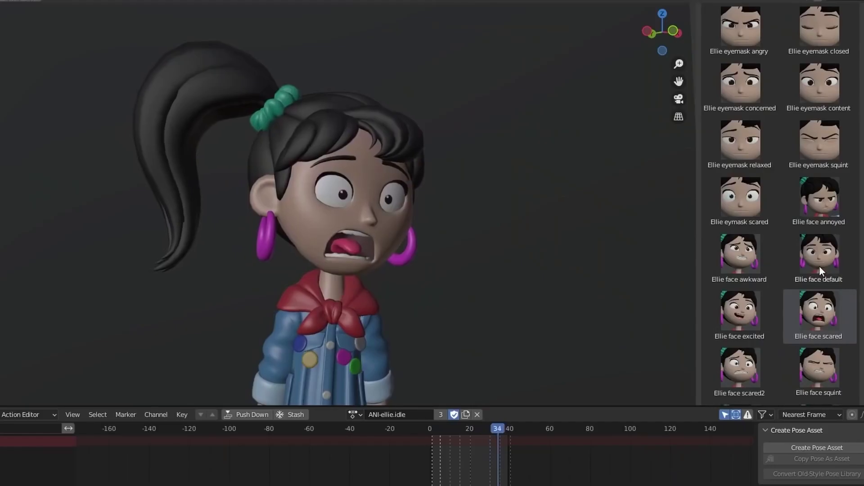
double_click(745, 262)
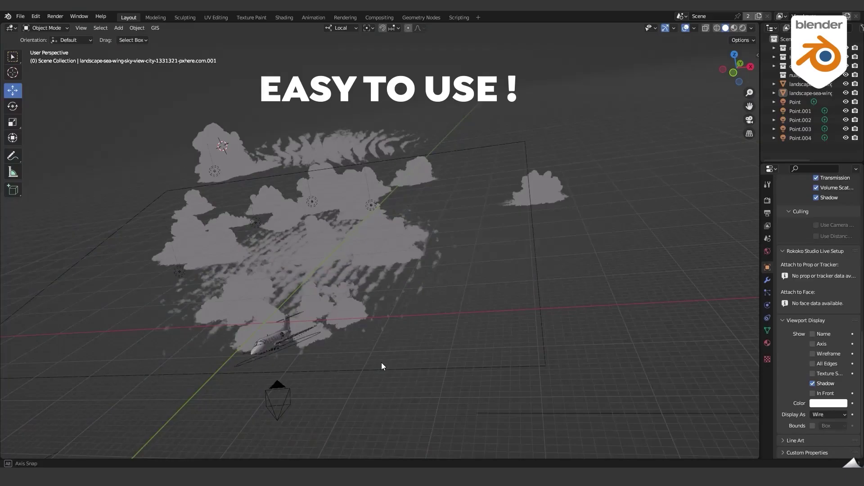
Orbit the view and look through the scene camera
mouse_move(382, 363)
middle_mouse_down()
mouse_move(396, 356)
mouse_move(352, 367)
mouse_move(369, 360)
middle_mouse_up()
key("KP_0")
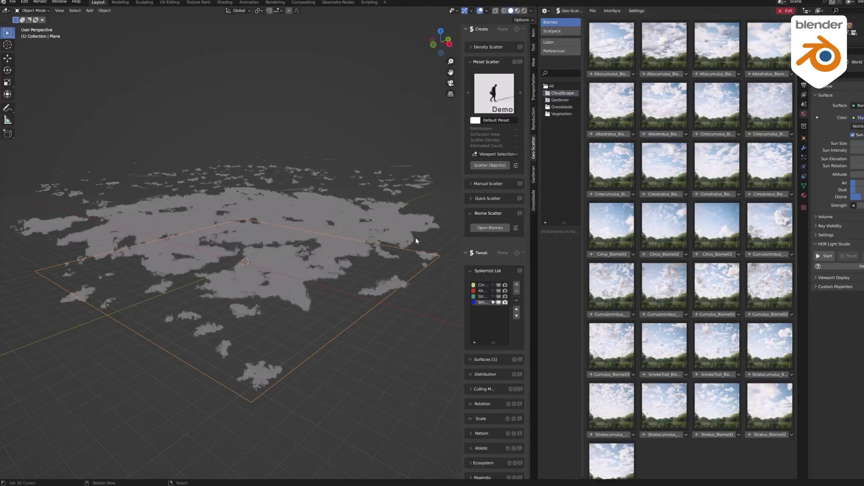
Zoom in low on the scattered cloud biome and preview it in Rendered shading against the horizon
middle_click_drag(305, 293, 301, 258)
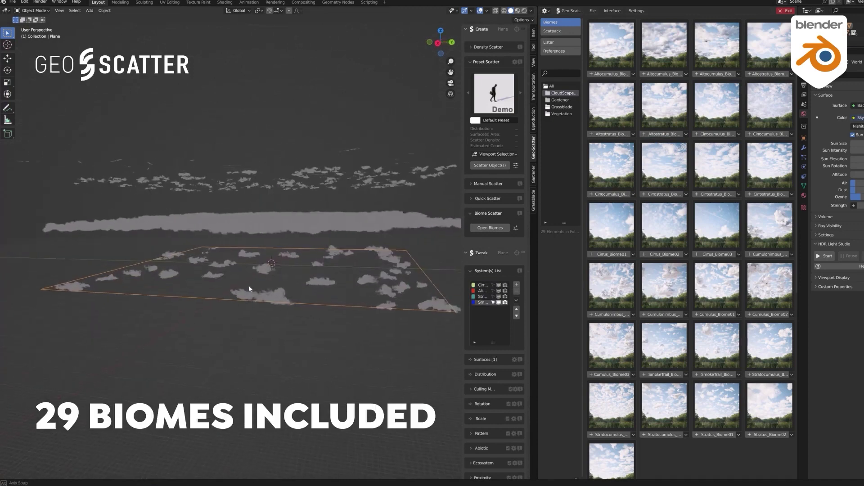
scroll(304, 258, "up", 2)
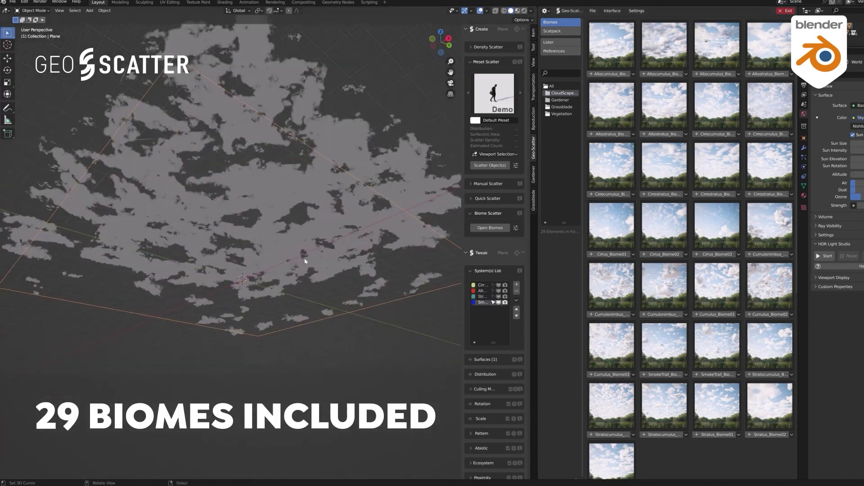
scroll(298, 279, "up", 2)
scroll(292, 293, "up", 2)
key("z")
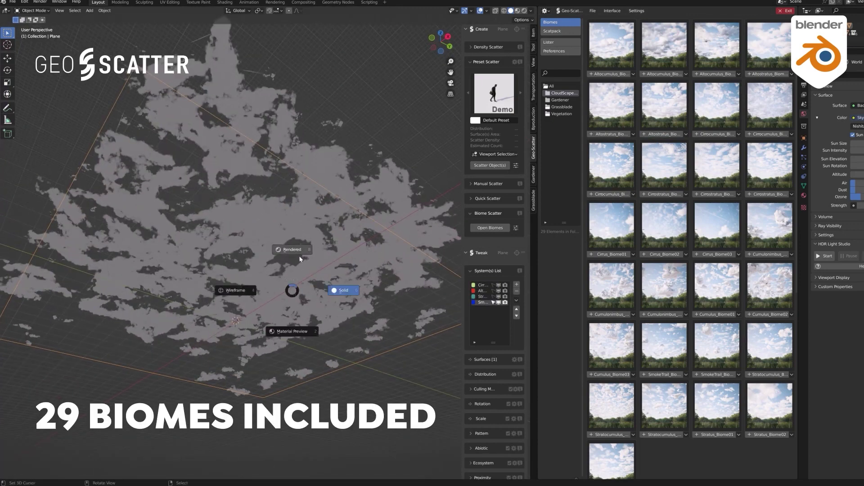
left_click(299, 258)
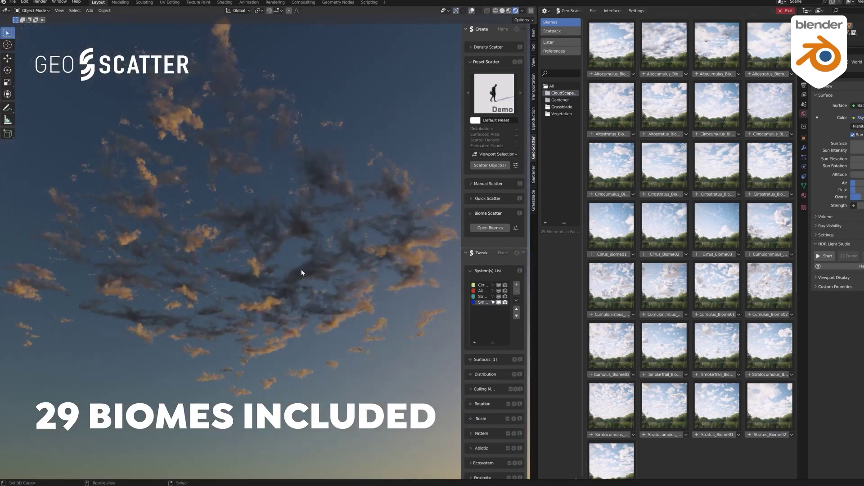
mouse_move(301, 272)
middle_mouse_down()
mouse_move(290, 276)
mouse_move(287, 291)
middle_mouse_up()
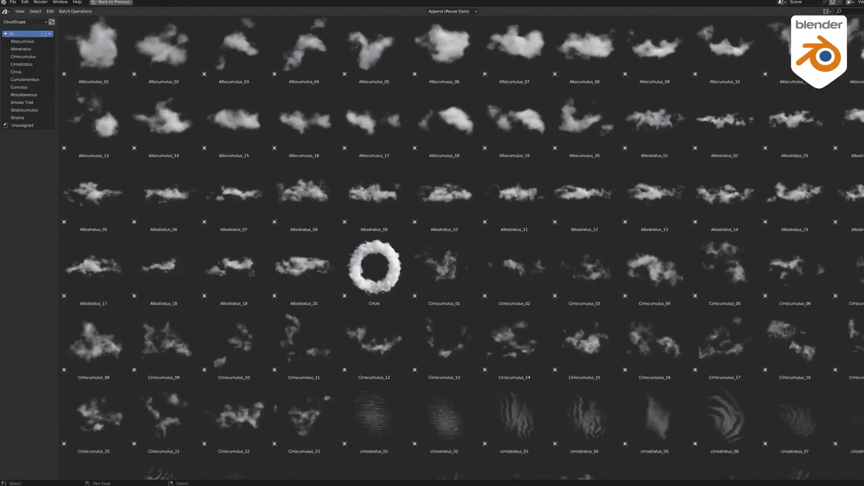
Scroll down through the CloudScape asset grid
scroll(462, 247, "down", 5)
scroll(462, 247, "down", 5)
scroll(462, 247, "down", 5)
scroll(462, 247, "down", 5)
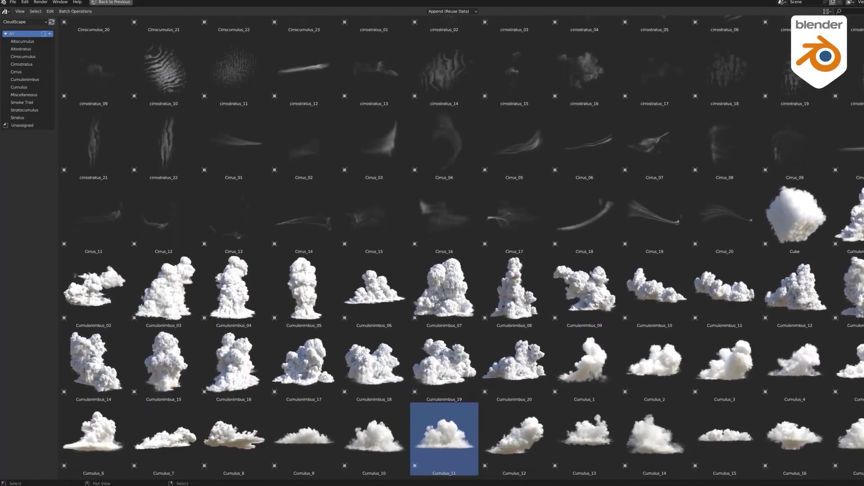
scroll(462, 247, "down", 5)
scroll(463, 247, "down", 5)
scroll(462, 247, "down", 5)
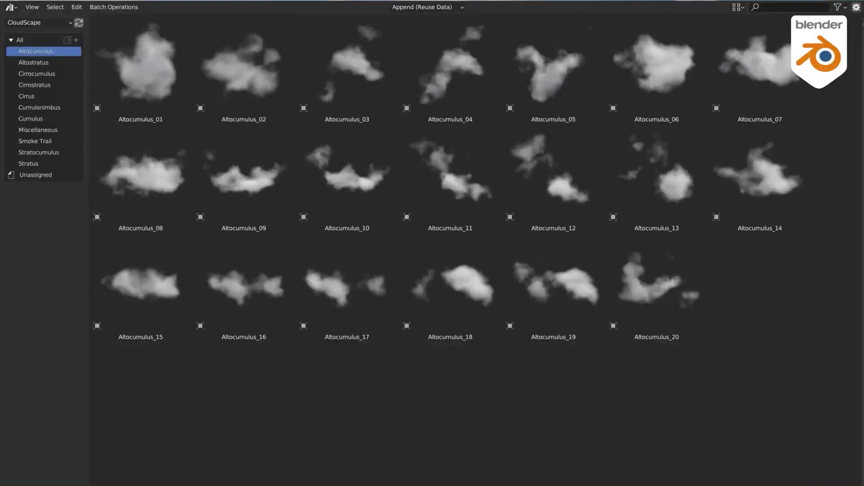
Browse the Cirrostratus, Cirrus, Cumulus, Miscellaneous and Stratus cloud categories
left_click(24, 65)
left_click(29, 84)
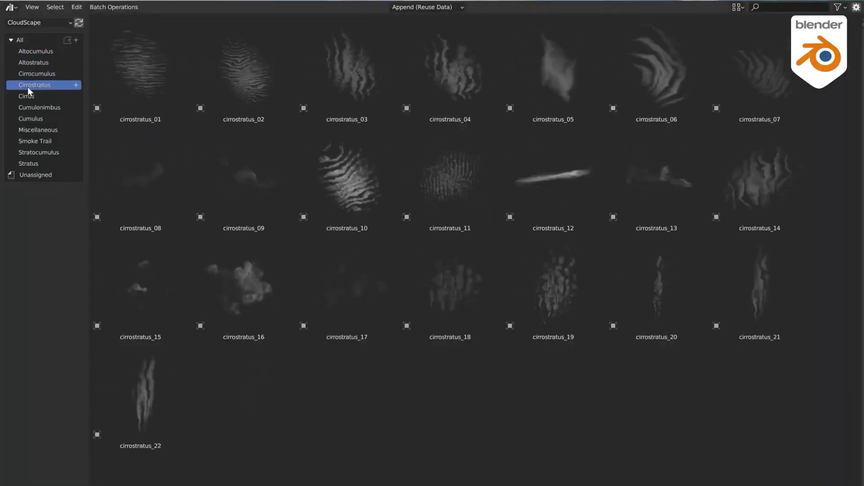
left_click(26, 107)
left_click(29, 129)
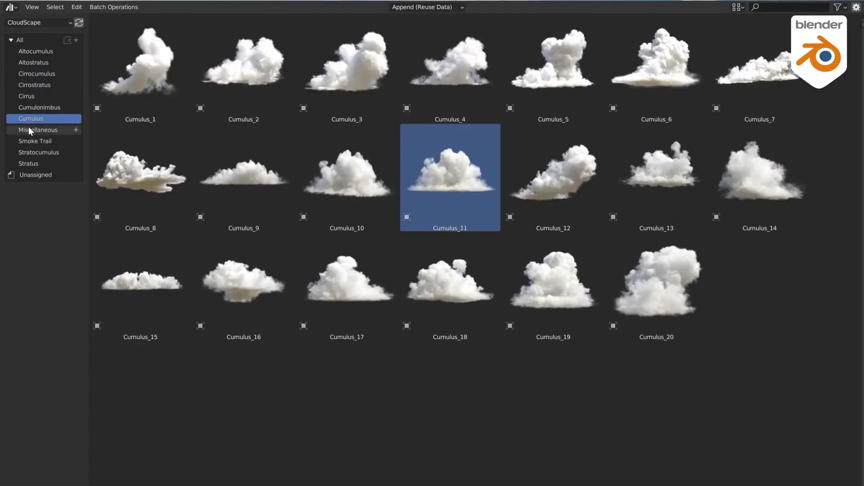
left_click(31, 140)
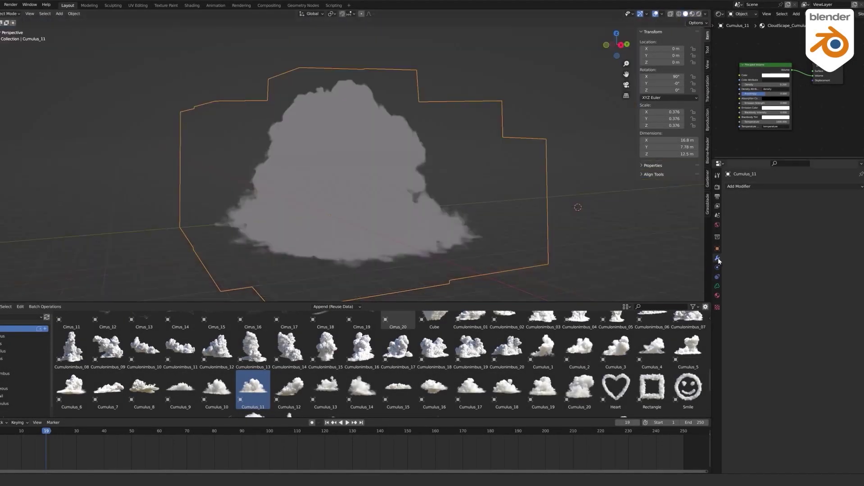
Add a Volume Displace modifier to Cumulus_11 with a new Clouds texture
left_click(748, 186)
left_click(803, 206)
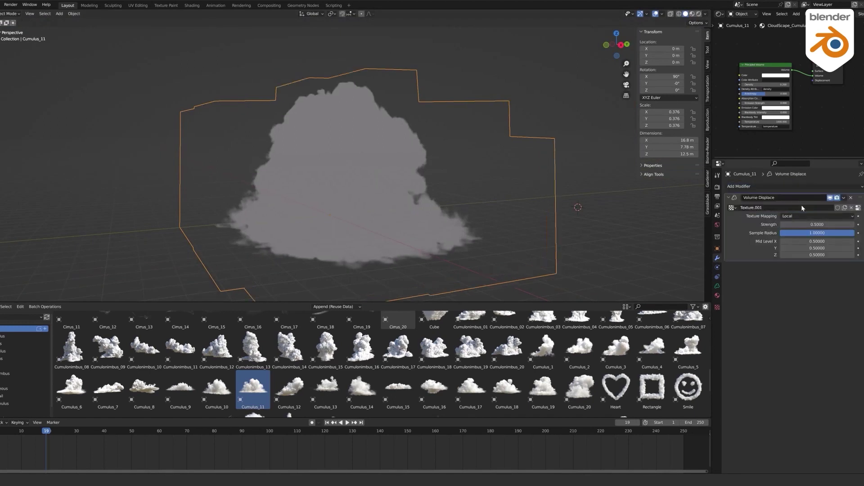
left_click(859, 209)
left_click(785, 206)
left_click(780, 229)
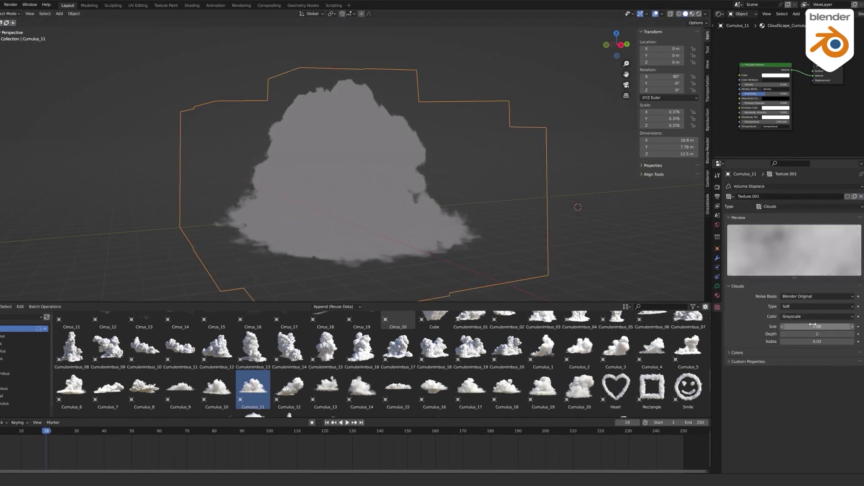
left_click(717, 260)
left_click(806, 224)
Set texture mapping to Object and add an Empty to drive the displacement
middle_click_drag(431, 180, 468, 182)
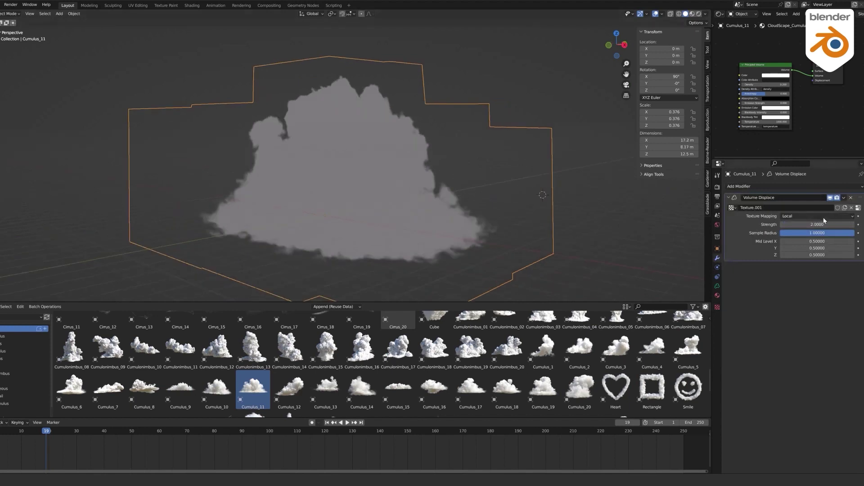
left_click(790, 241)
key("shift+a")
left_click(590, 191)
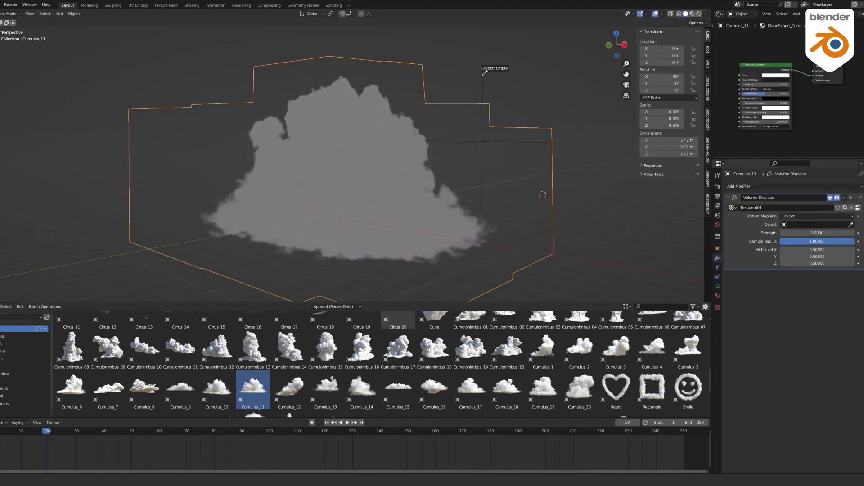
left_click(485, 73)
left_click(485, 187)
Set the Volume Displace strength on Cumulus_11 to 6
key("g")
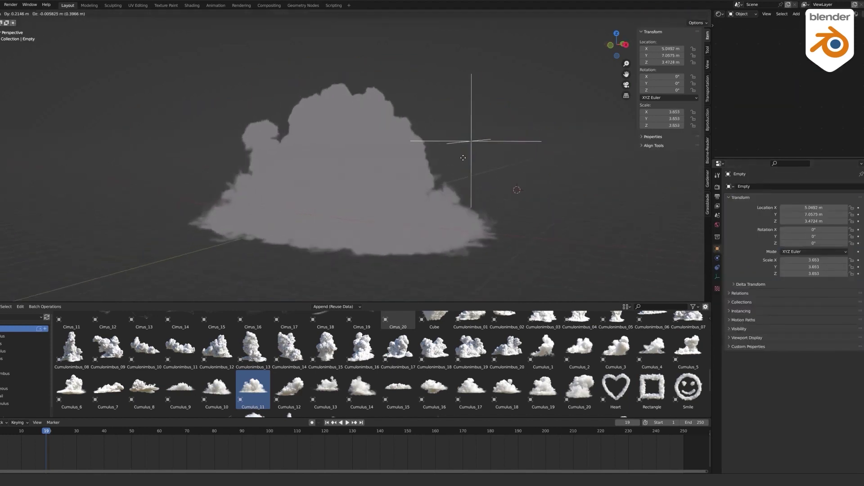
key("Escape")
left_click(367, 158)
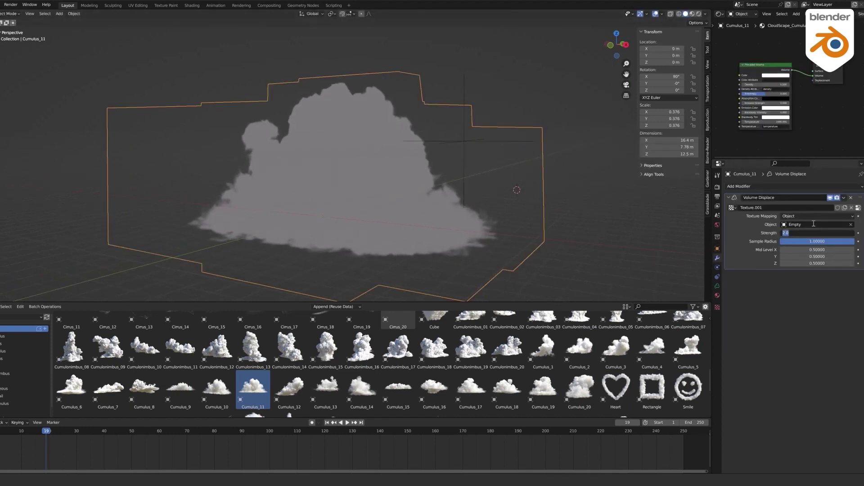
type("6")
key("Return")
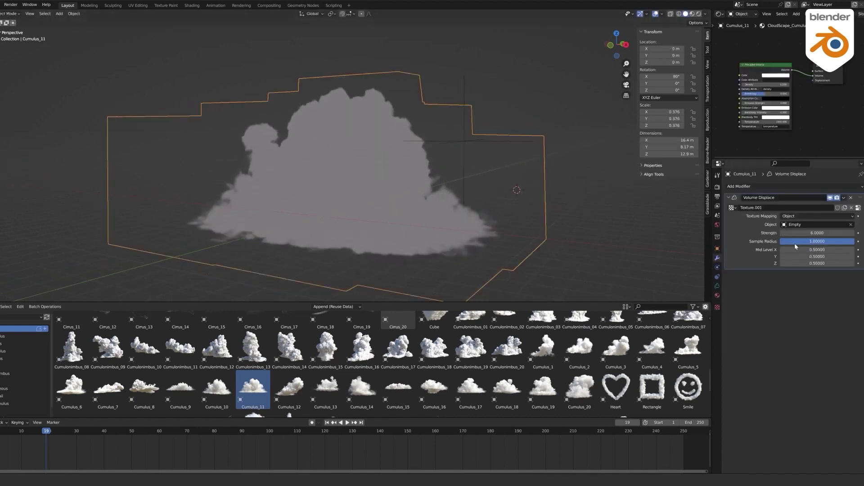
key("Return")
Select the Empty and move it to reshape the cloud
left_click(858, 207)
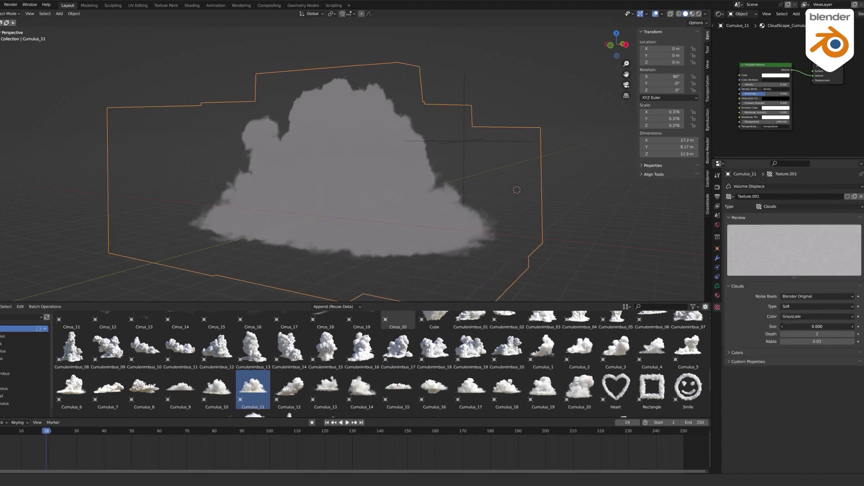
left_click(463, 90)
key("Escape")
key("ctrl+z")
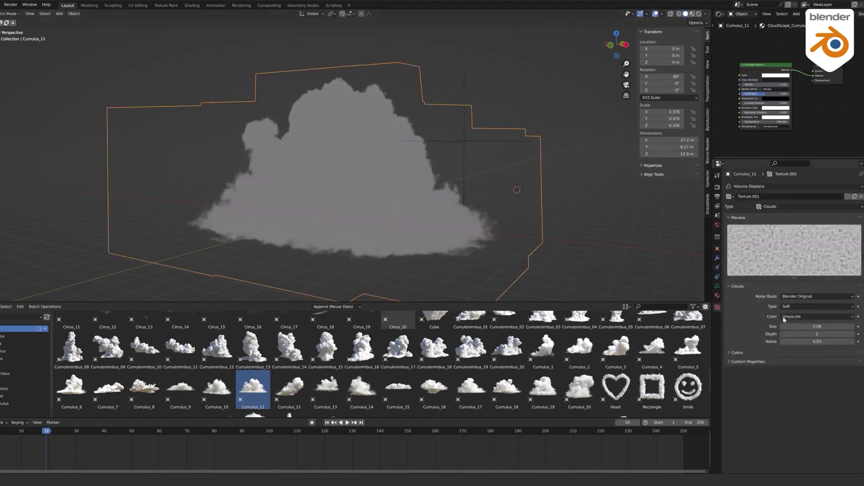
left_click(463, 85)
key("g")
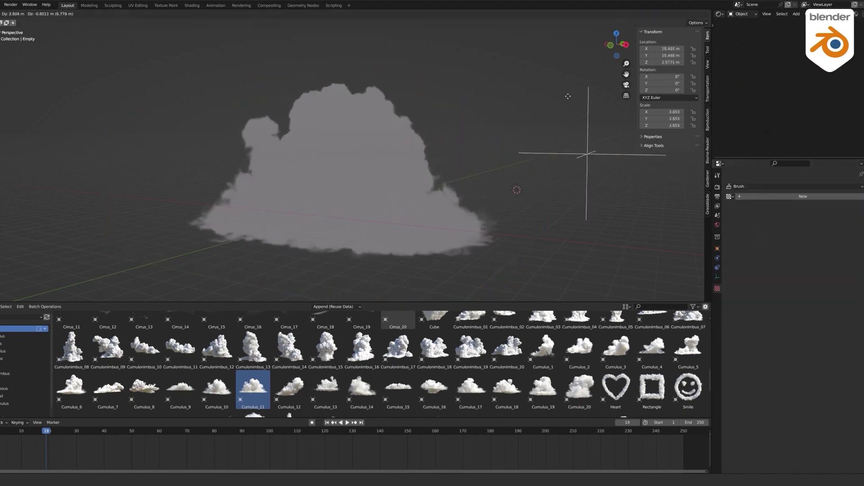